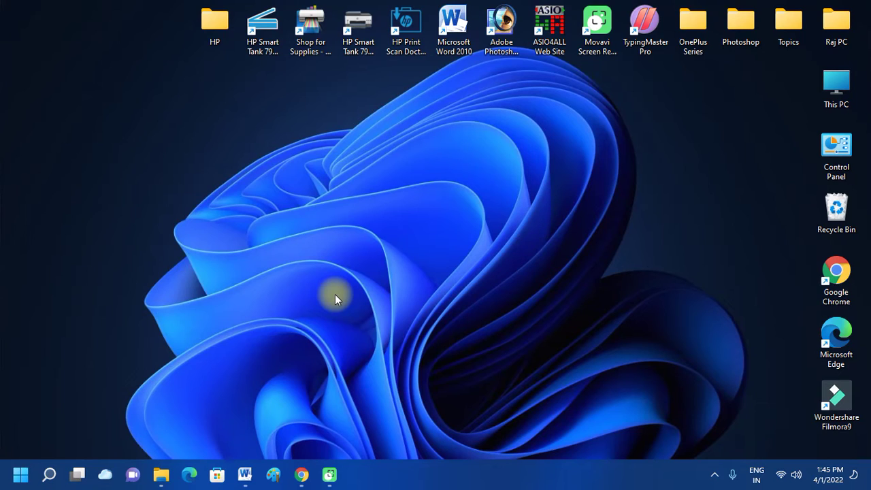
Show the Start menu's power options and close the menu without choosing any of them.
key("super")
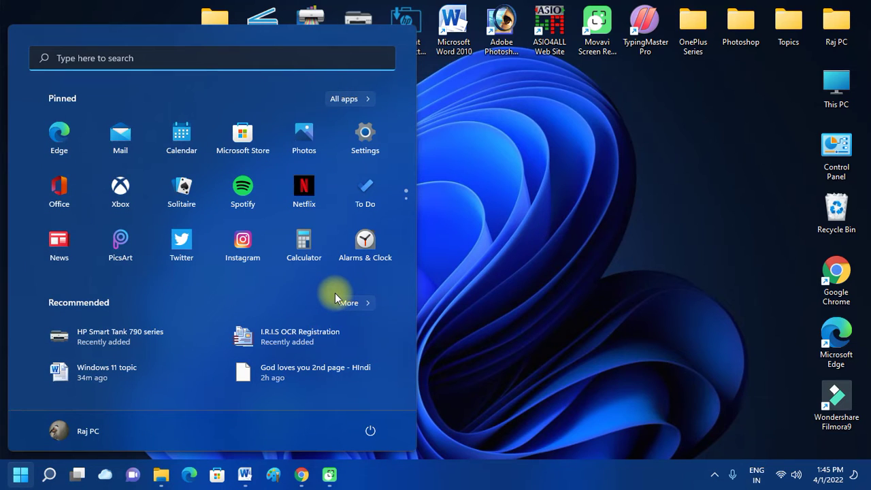
left_click(371, 432)
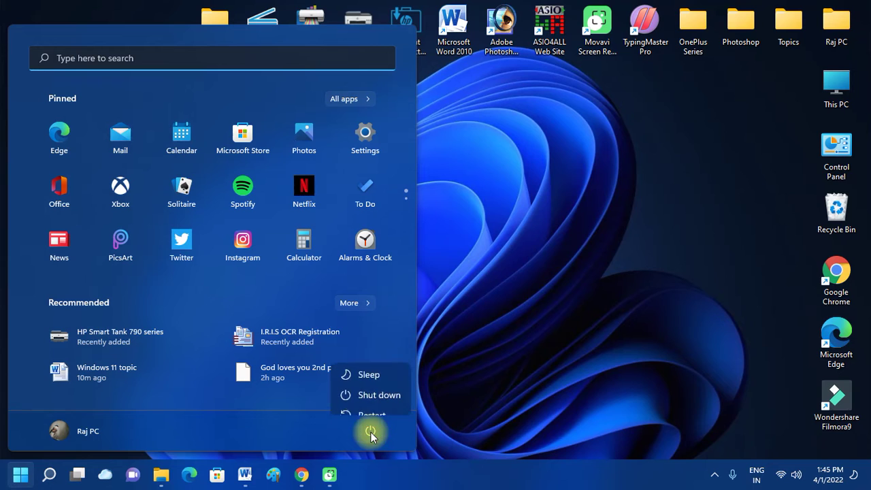
left_click(457, 330)
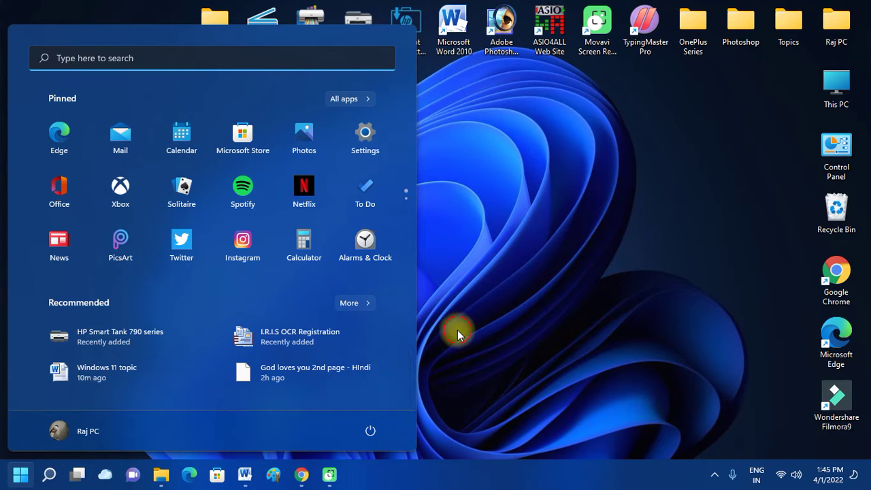
left_click(483, 347)
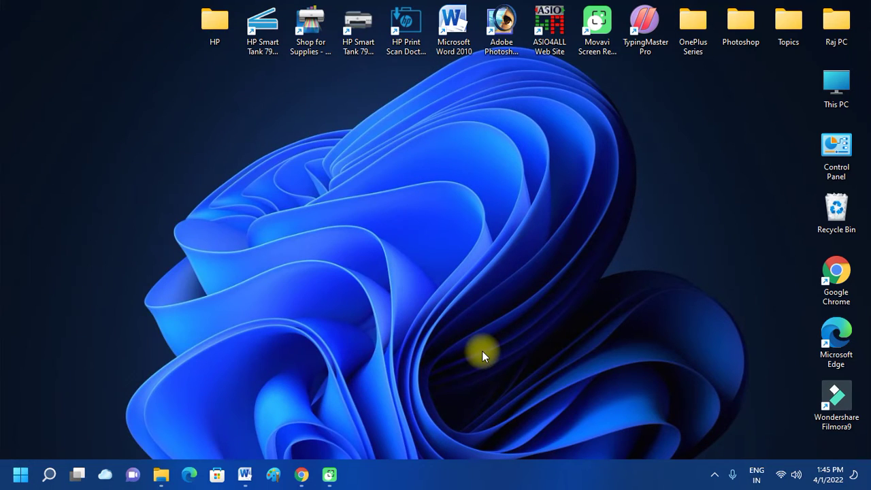
key("alt")
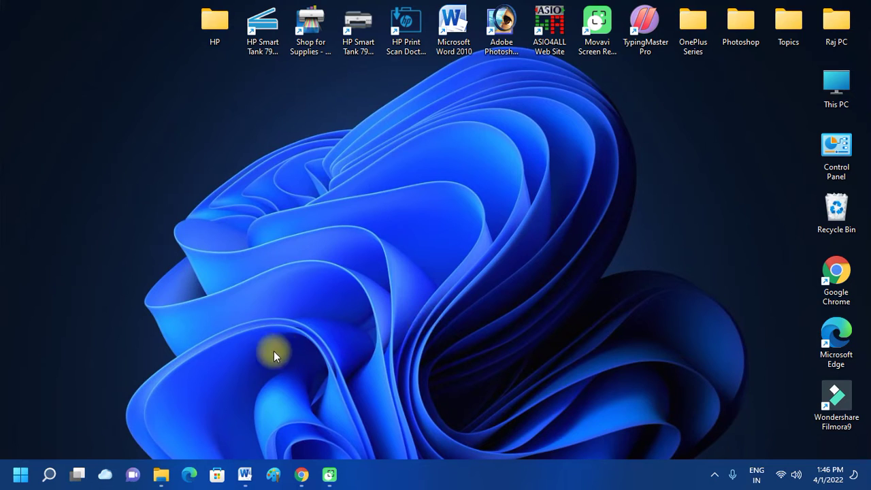
left_click(214, 305)
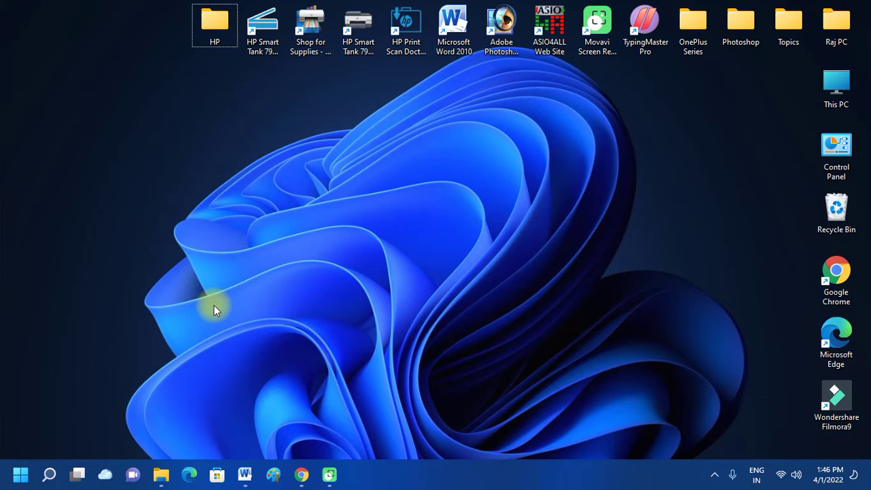
Open Task Manager in a maximized window, show the Restart option for the Windows Explorer process, and close Task Manager.
key("ctrl+shift+Escape")
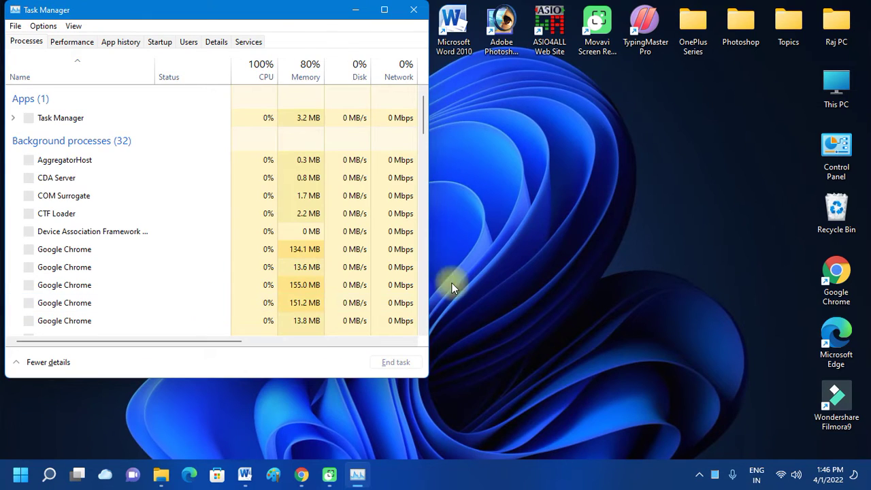
left_click(410, 9)
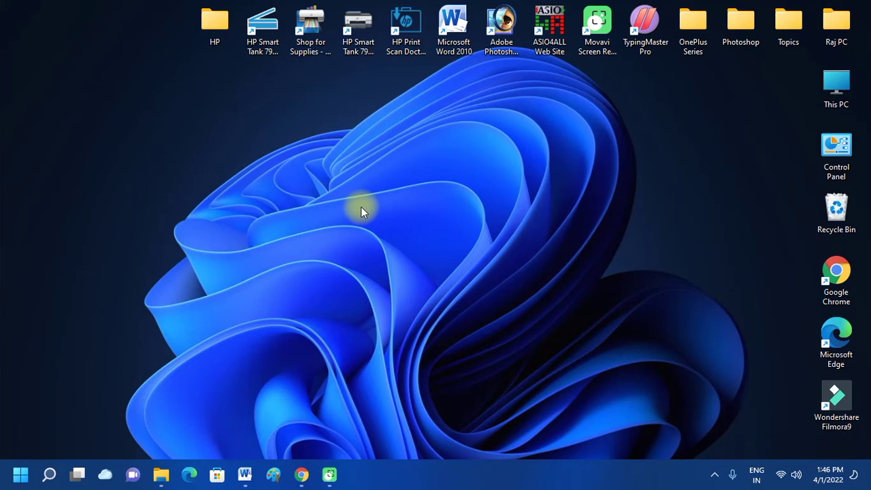
key("ctrl+shift+Escape")
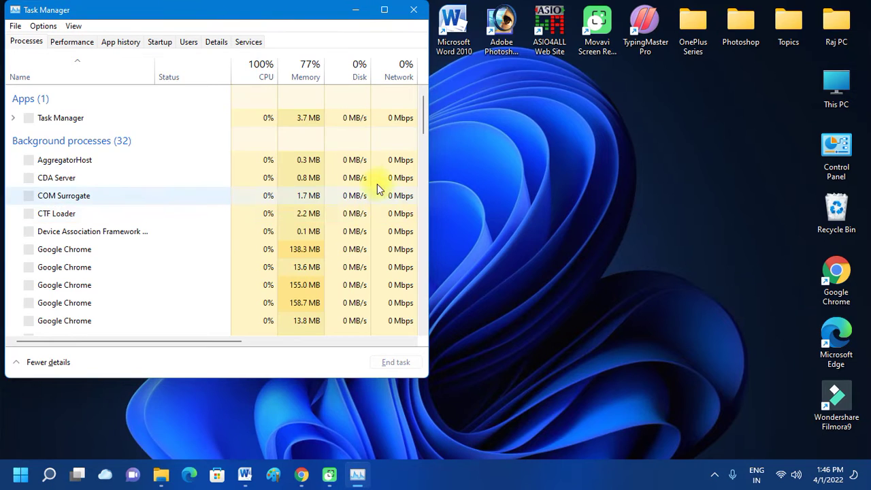
left_click(387, 11)
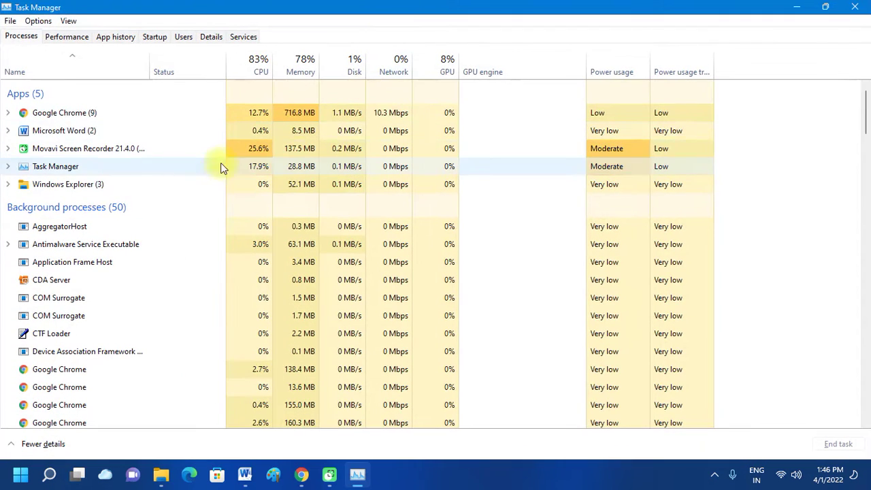
right_click(74, 189)
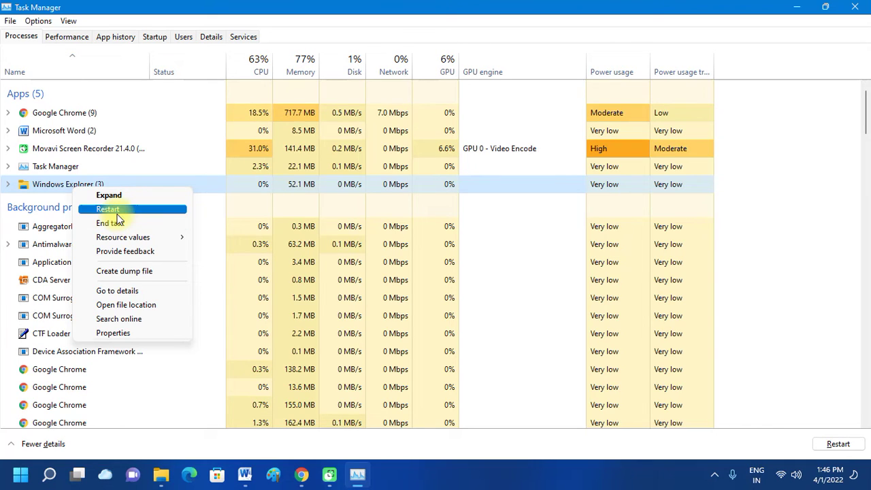
left_click(854, 7)
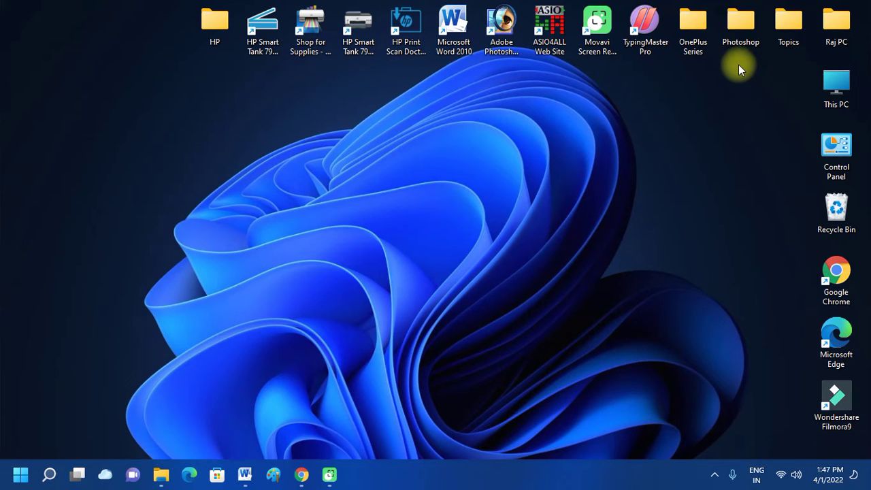
Run msconfig, view the System Configuration services with all Microsoft services hidden, and close the dialog without applying changes.
key("super+r")
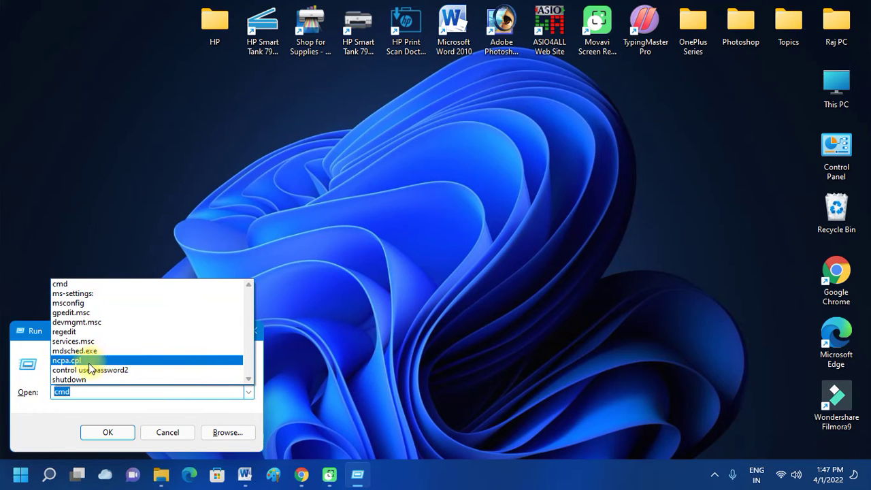
left_click(86, 303)
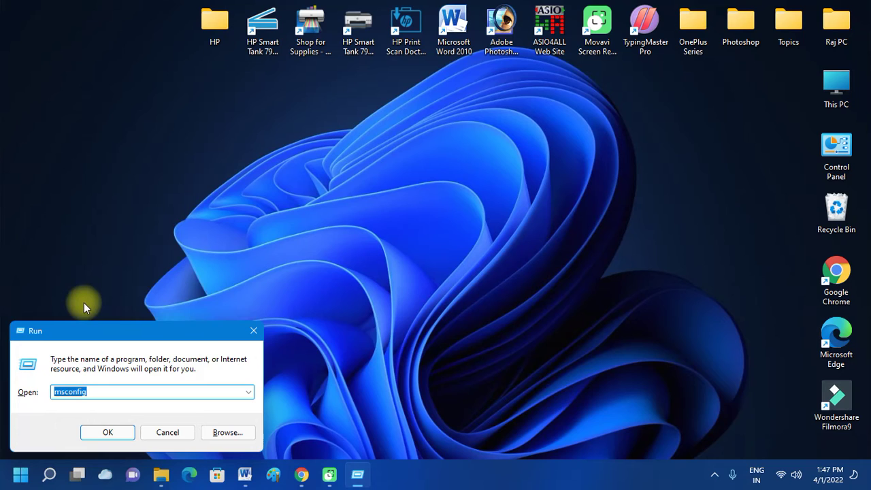
key("Return")
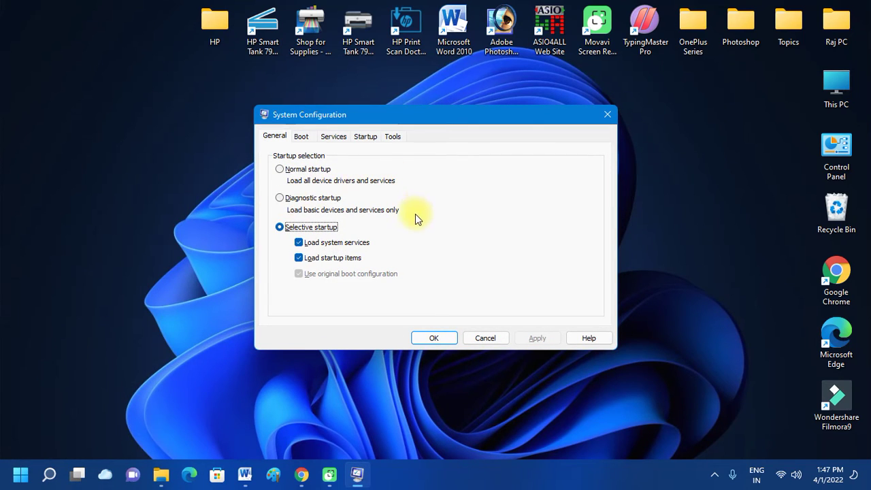
left_click(300, 137)
left_click(333, 136)
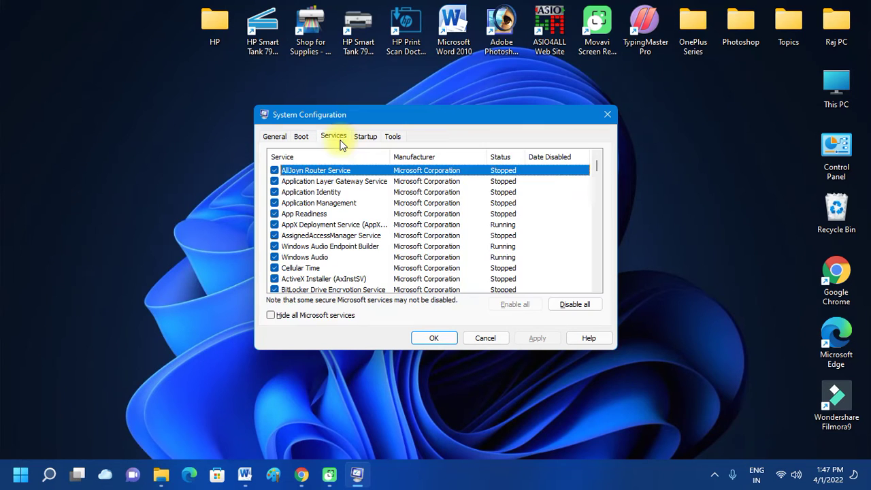
left_click(268, 319)
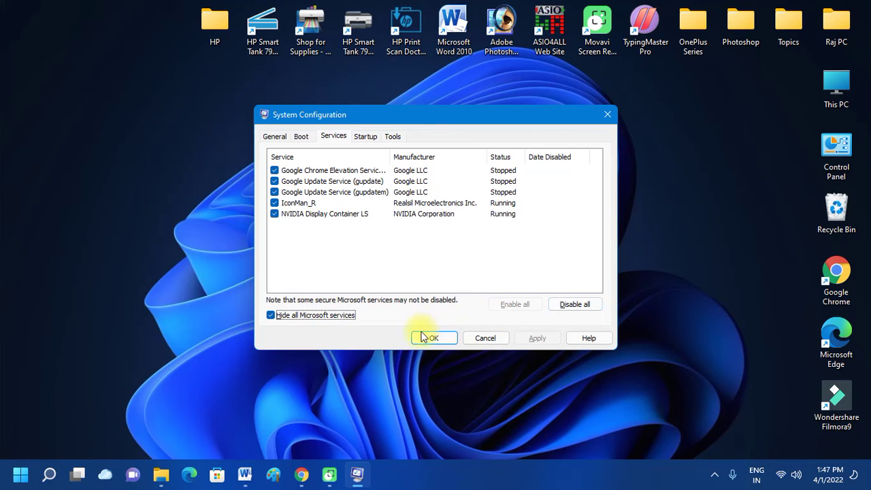
left_click(607, 114)
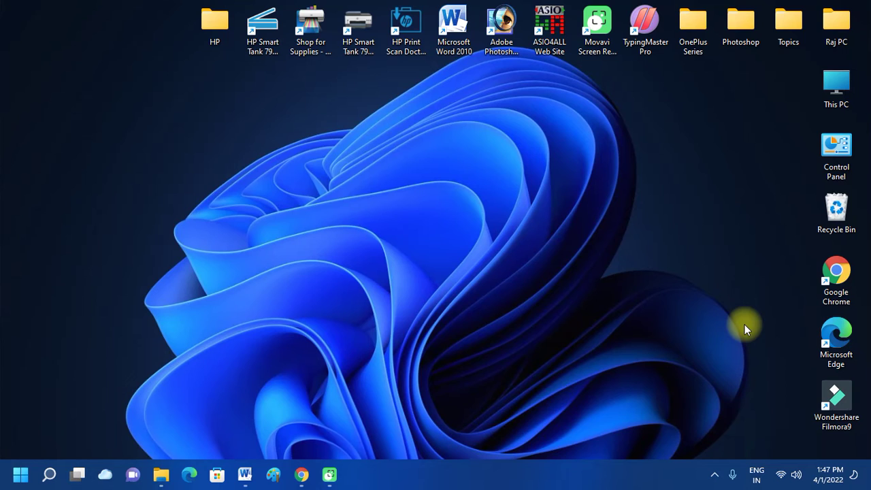
Open Settings, check the Windows Update page, and return to look over the System page.
key("super+i")
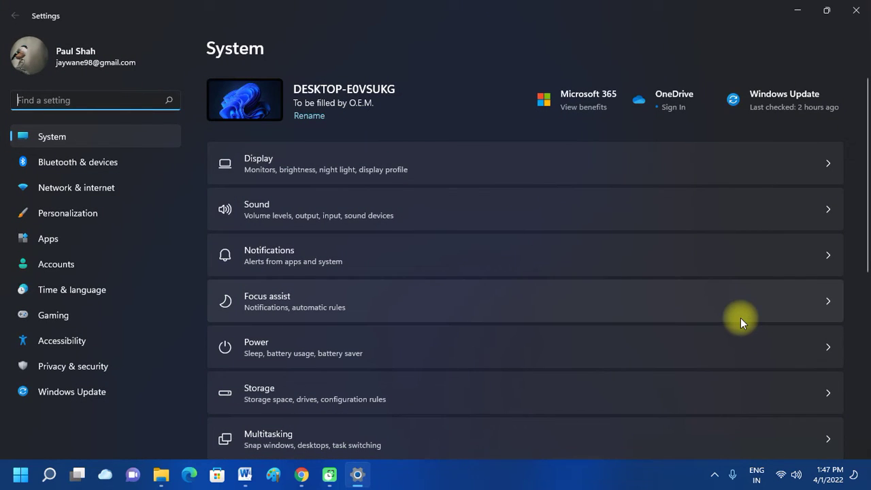
left_click(786, 95)
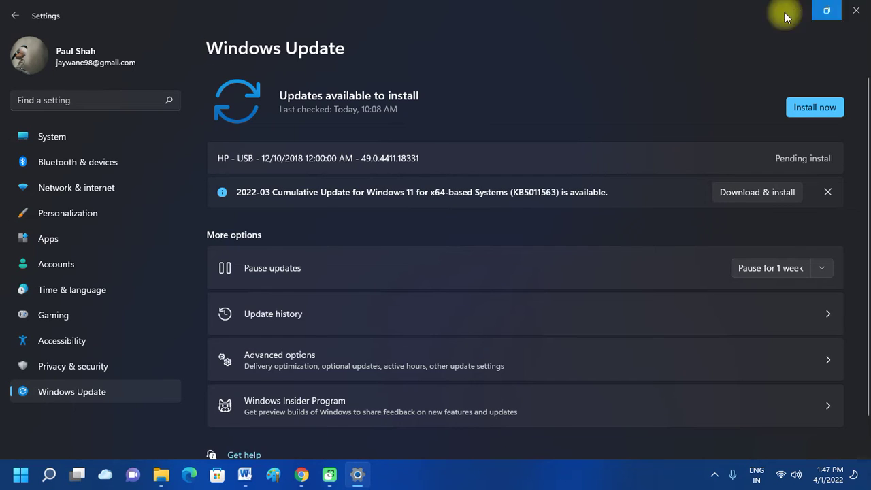
left_click(7, 13)
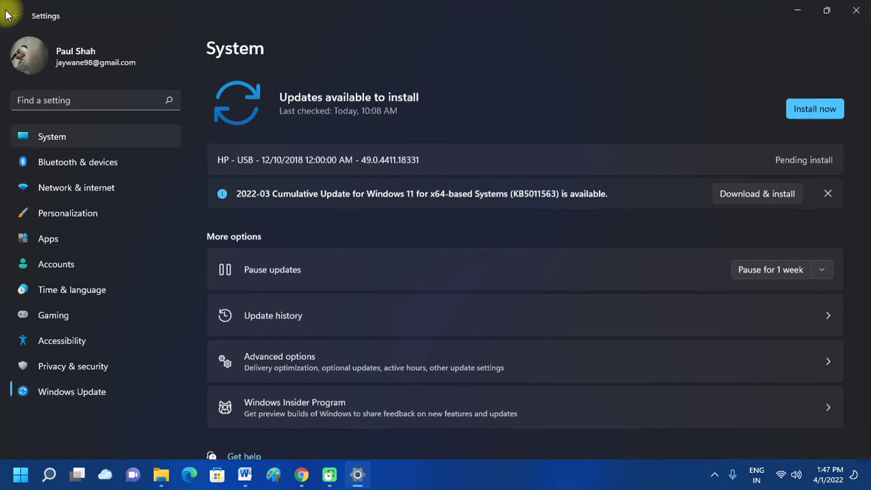
scroll(450, 227, "down", 5)
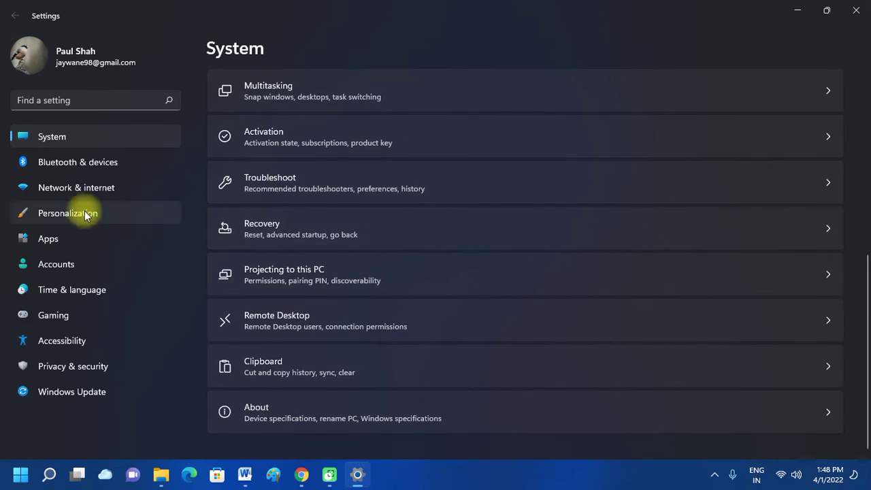
Turn off the Chat item in the Personalization settings for the taskbar.
left_click(48, 213)
scroll(322, 289, "down", 3)
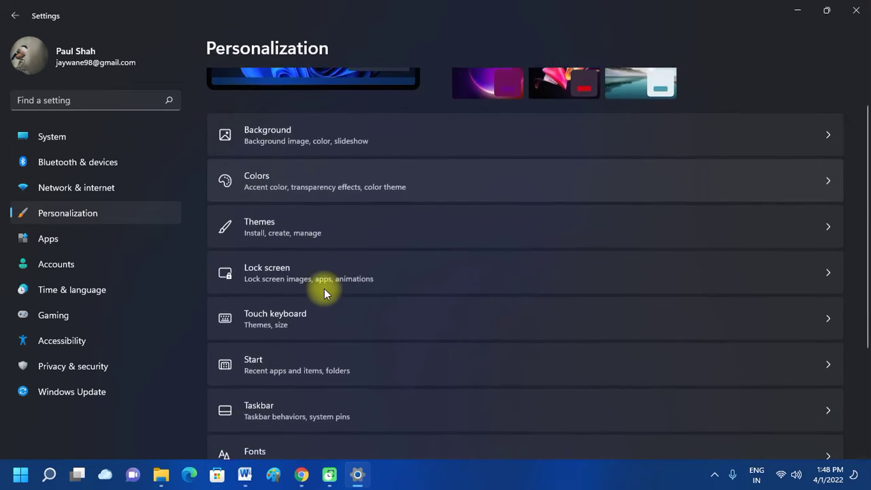
left_click(330, 315)
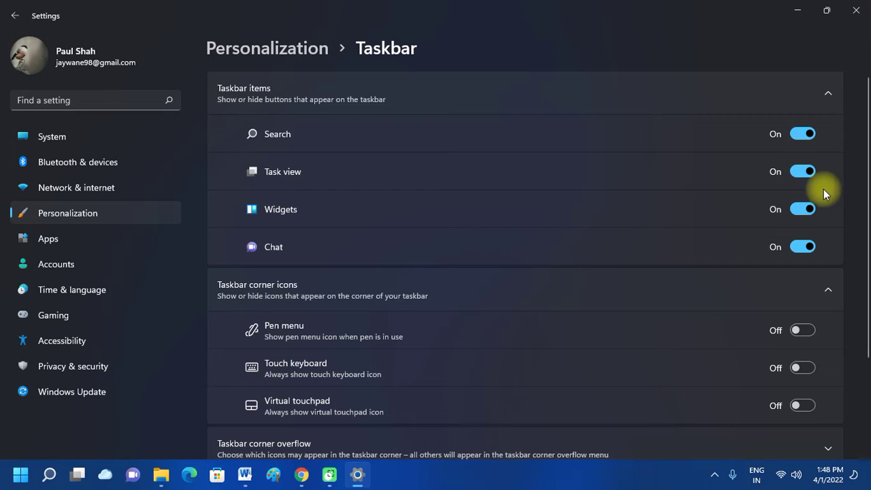
left_click(797, 246)
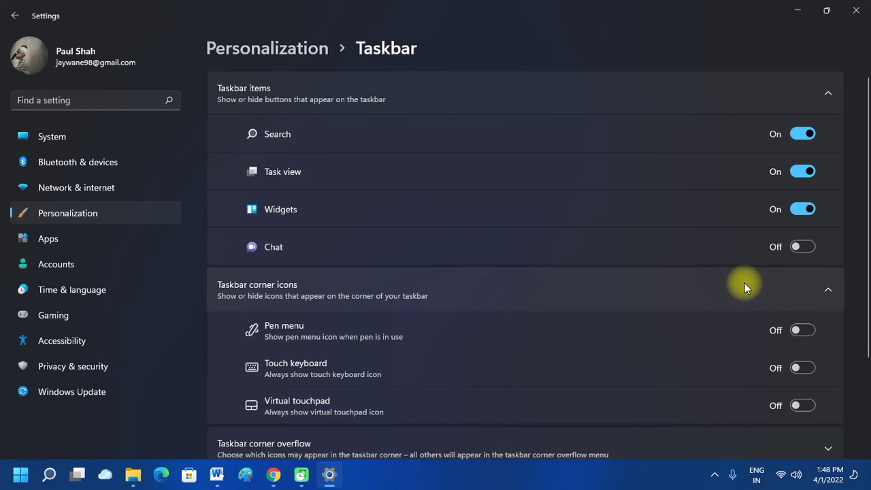
Turn on automatic hiding of the taskbar under Taskbar behaviors, and switch it off again.
scroll(744, 284, "down", 2)
scroll(443, 295, "down", 2)
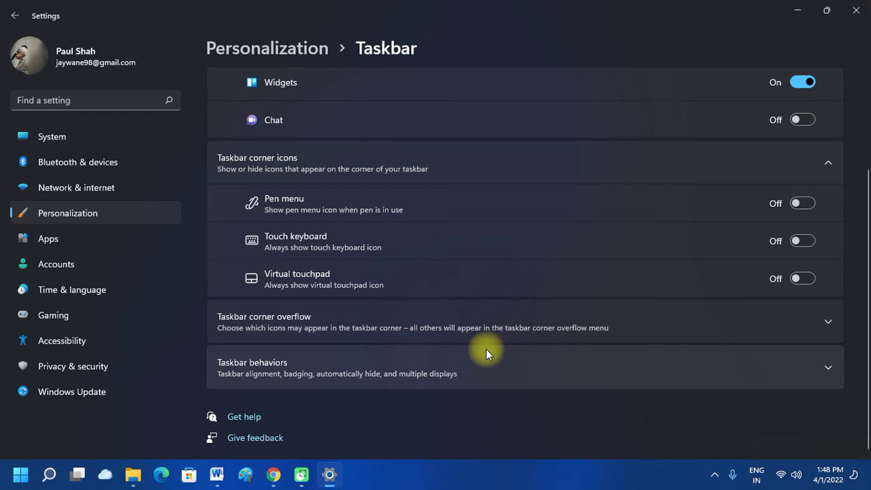
left_click(525, 371)
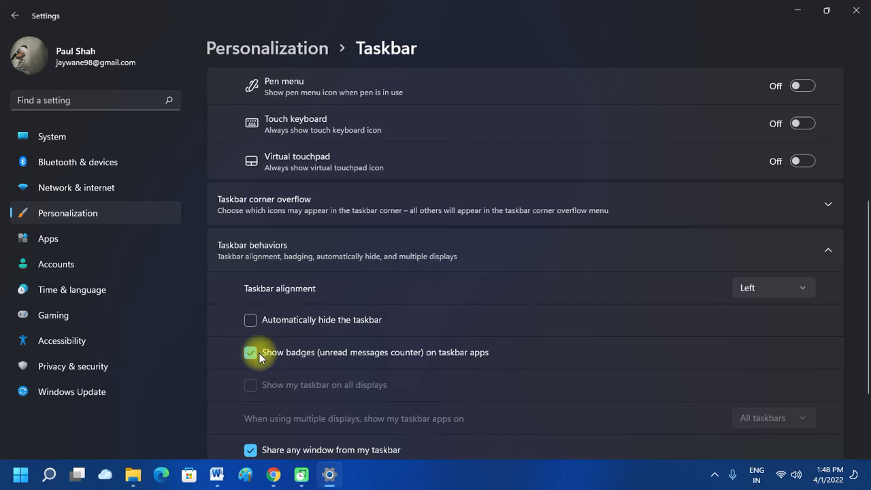
scroll(337, 352, "down", 3)
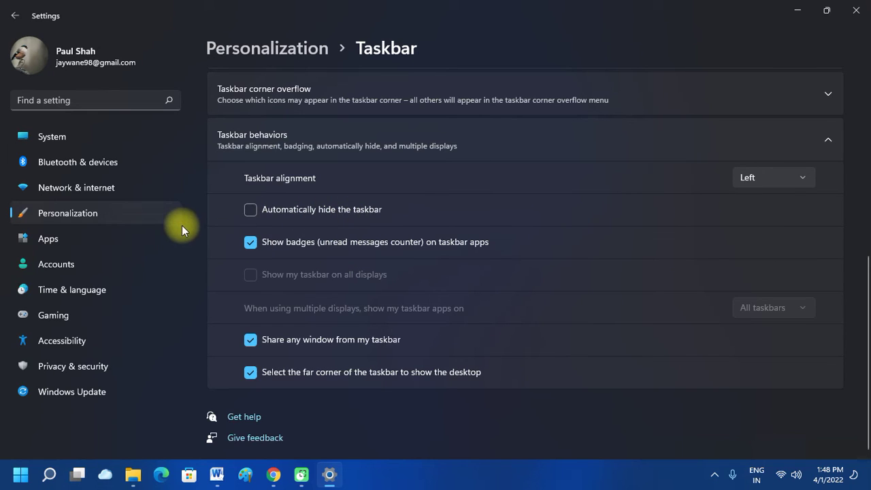
left_click(258, 213)
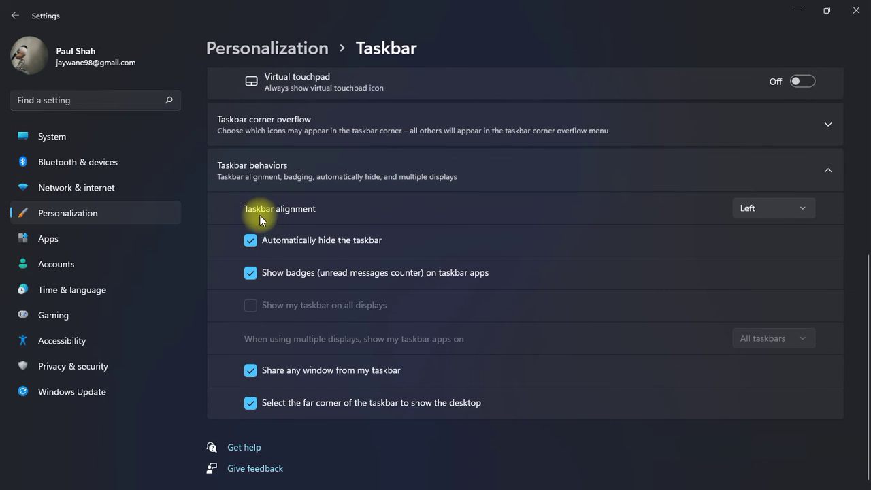
left_click(260, 239)
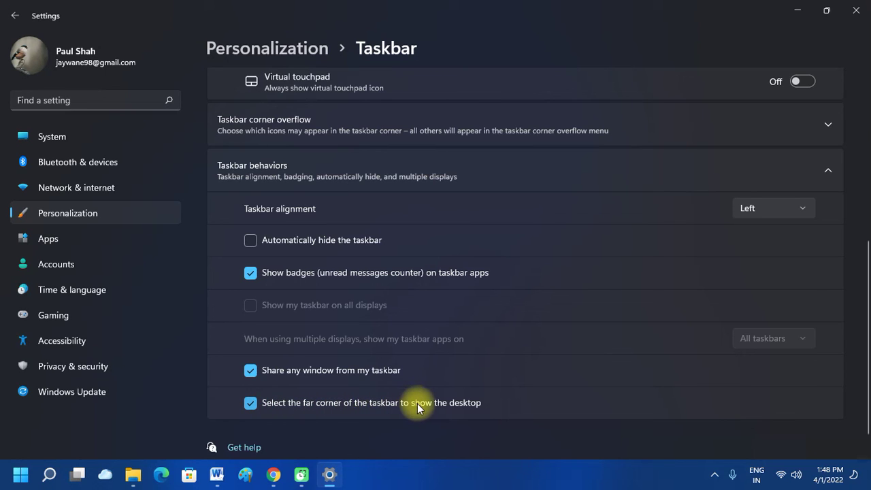
Look over the taskbar items, corner icons and behaviors once more, and close Settings.
scroll(422, 223, "up", 5)
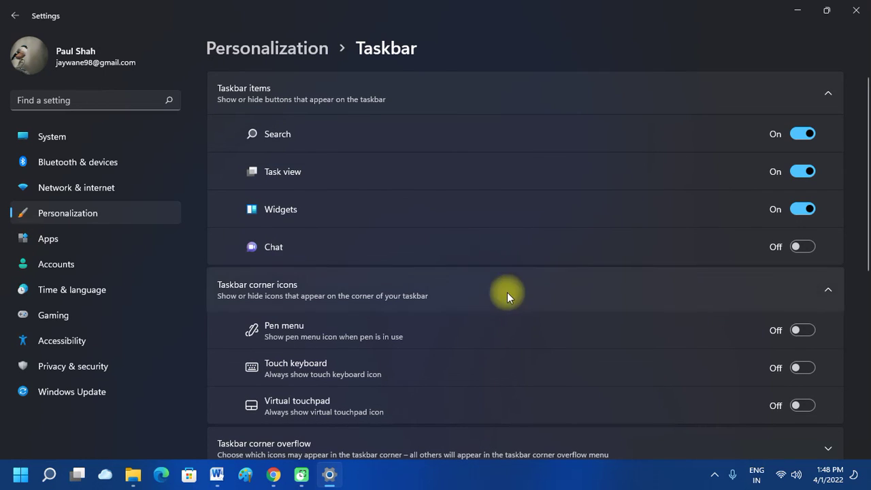
scroll(716, 317, "down", 4)
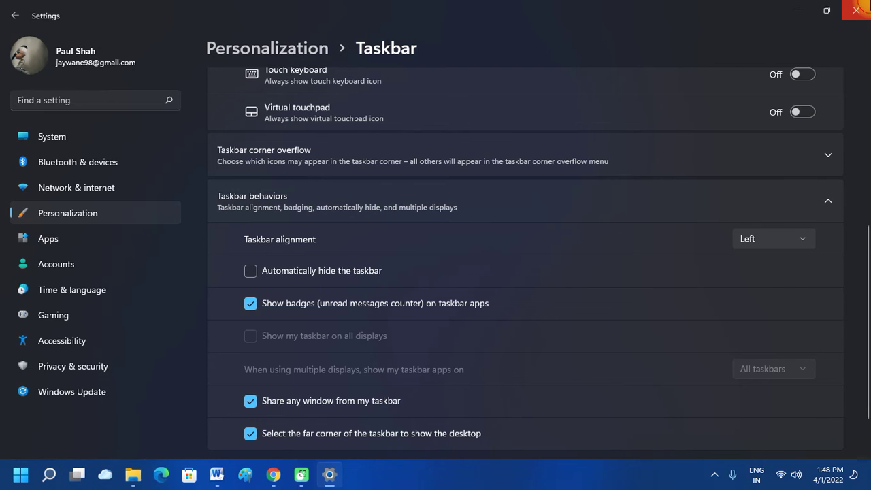
left_click(855, 10)
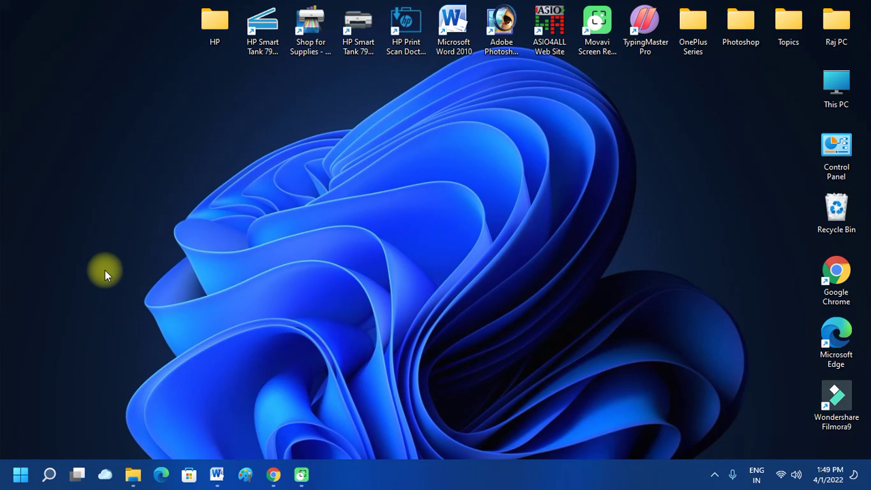